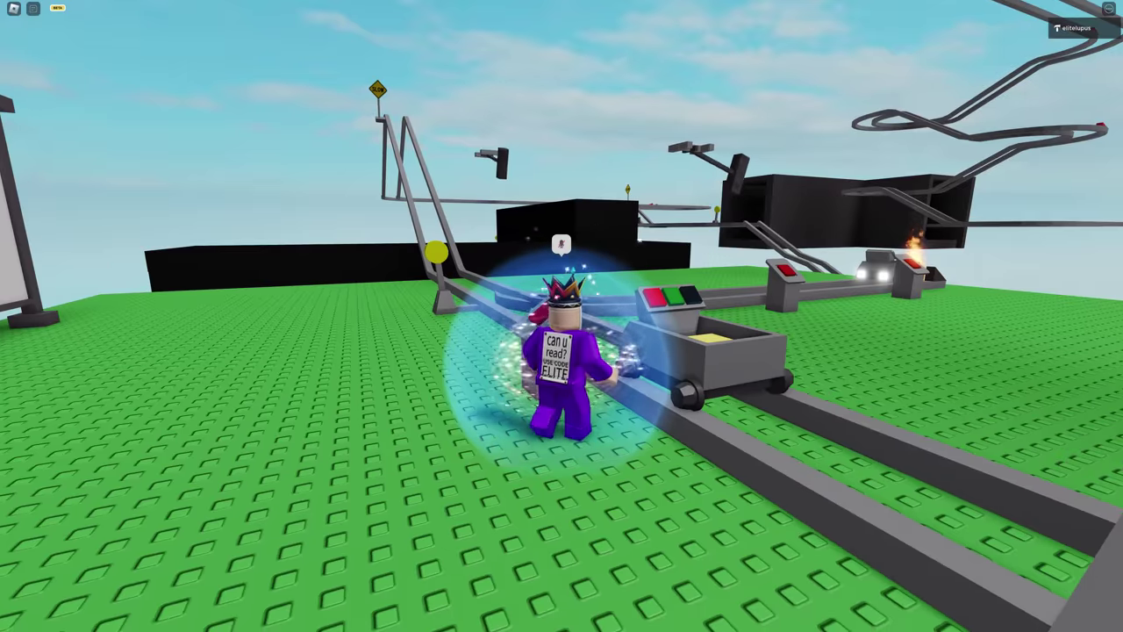
key("a")
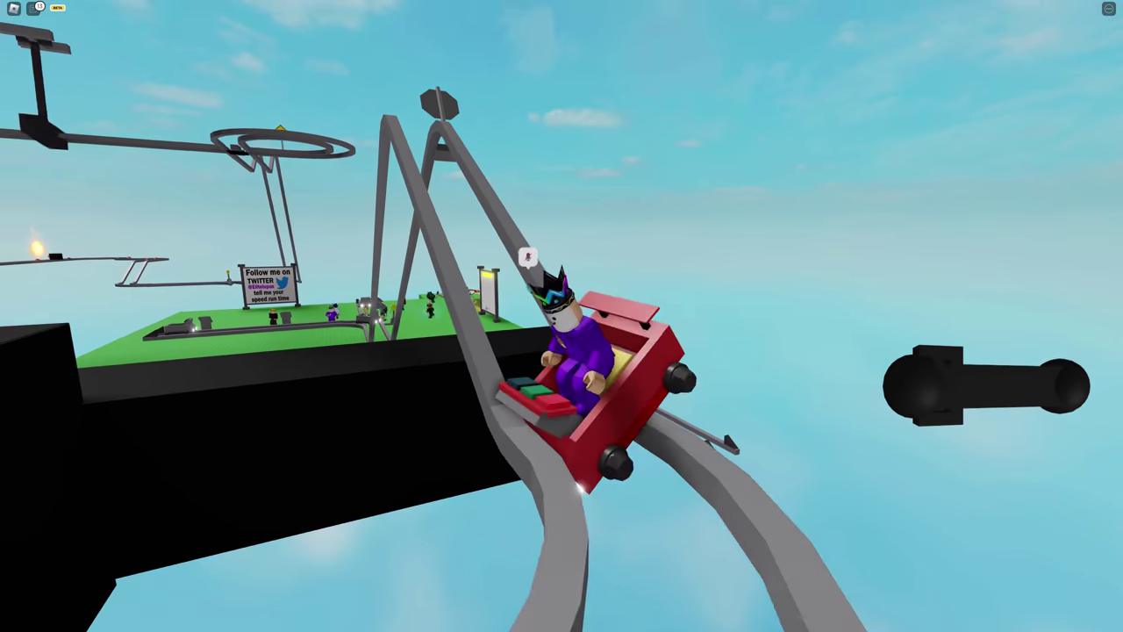
key("space")
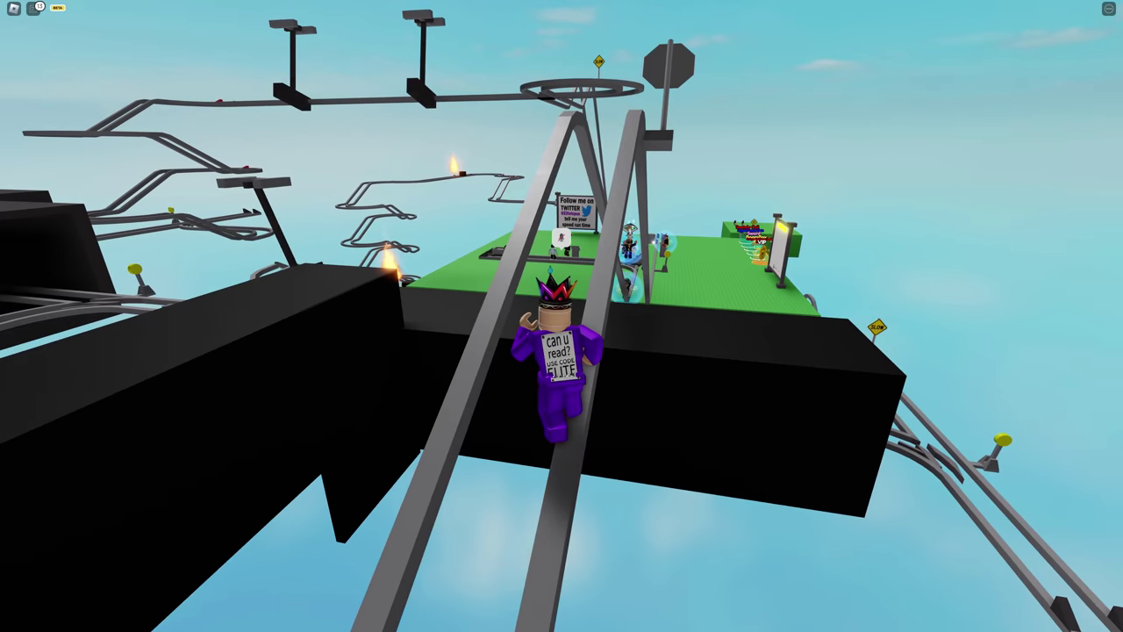
key("w")
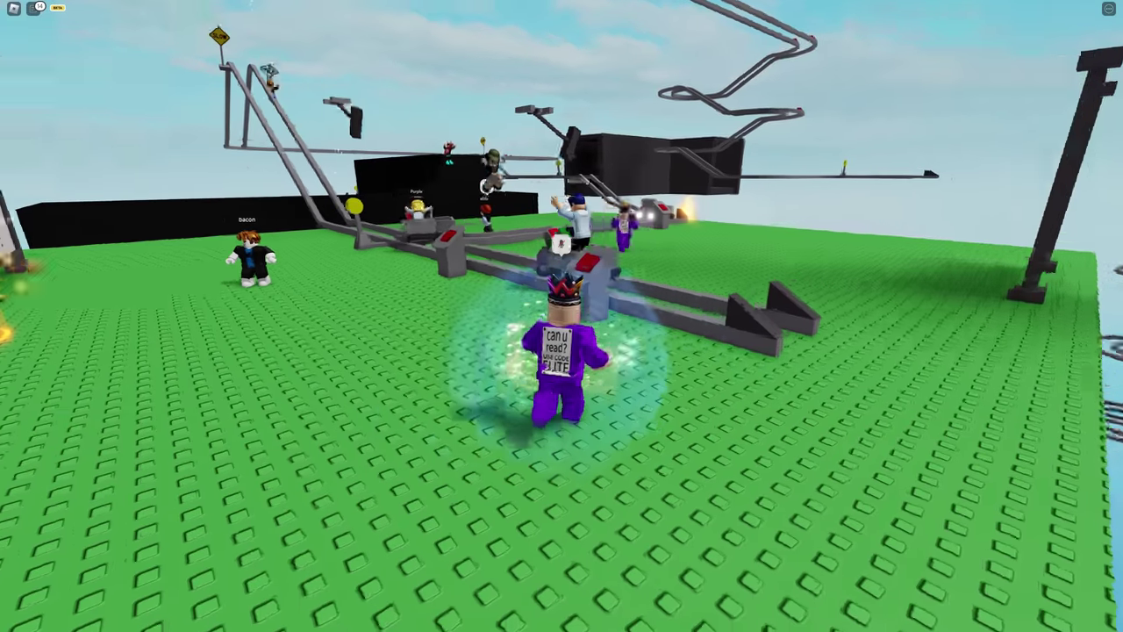
key("w")
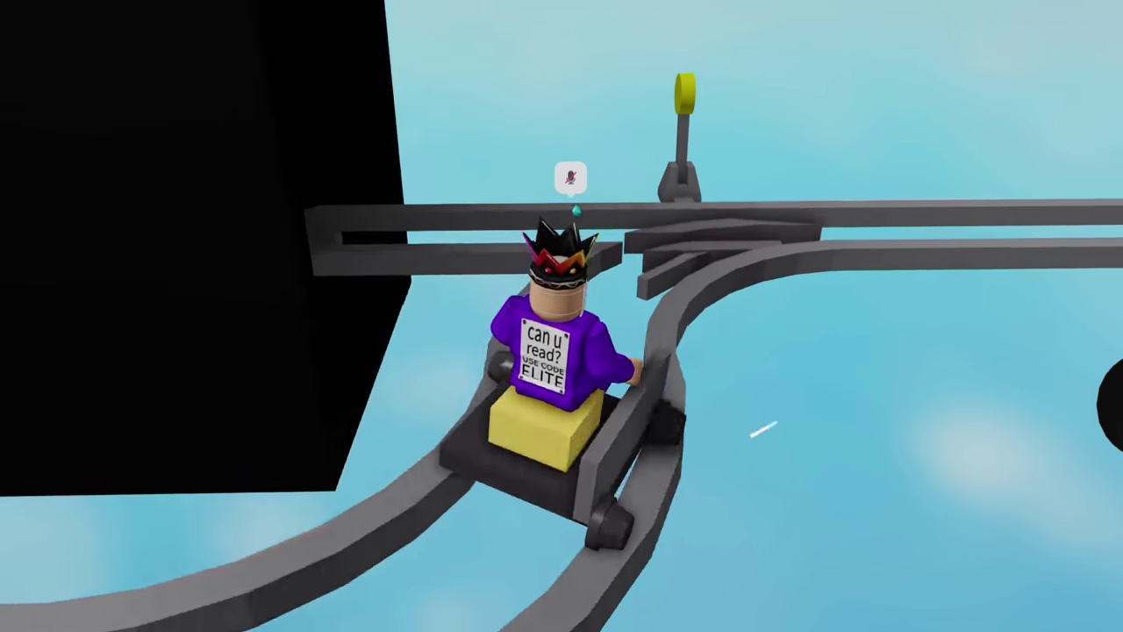
key("space")
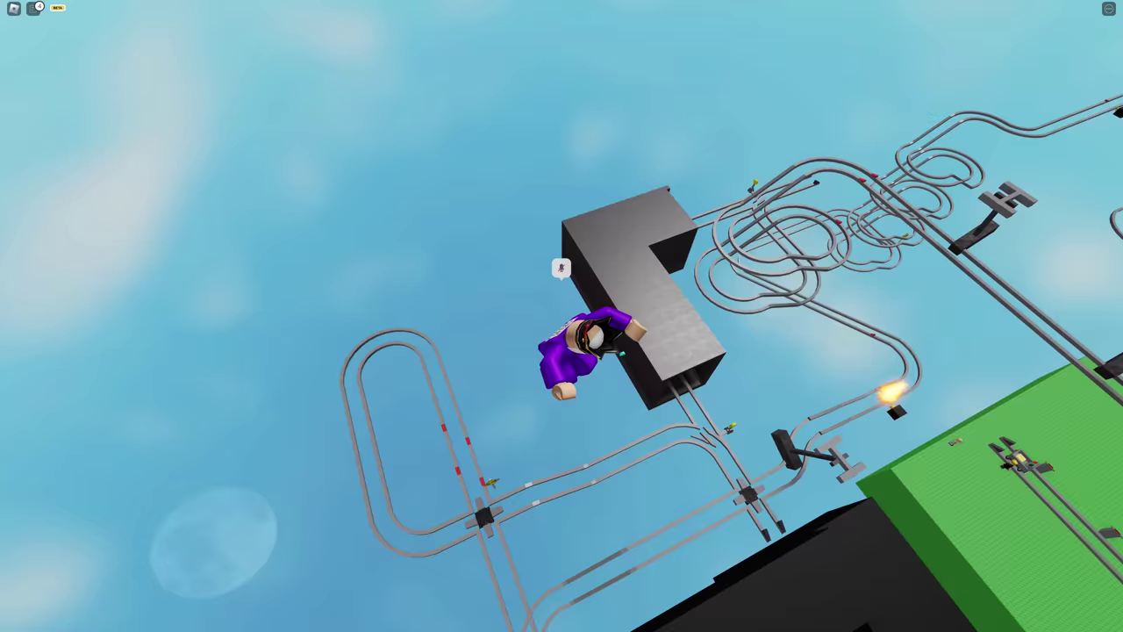
key("w")
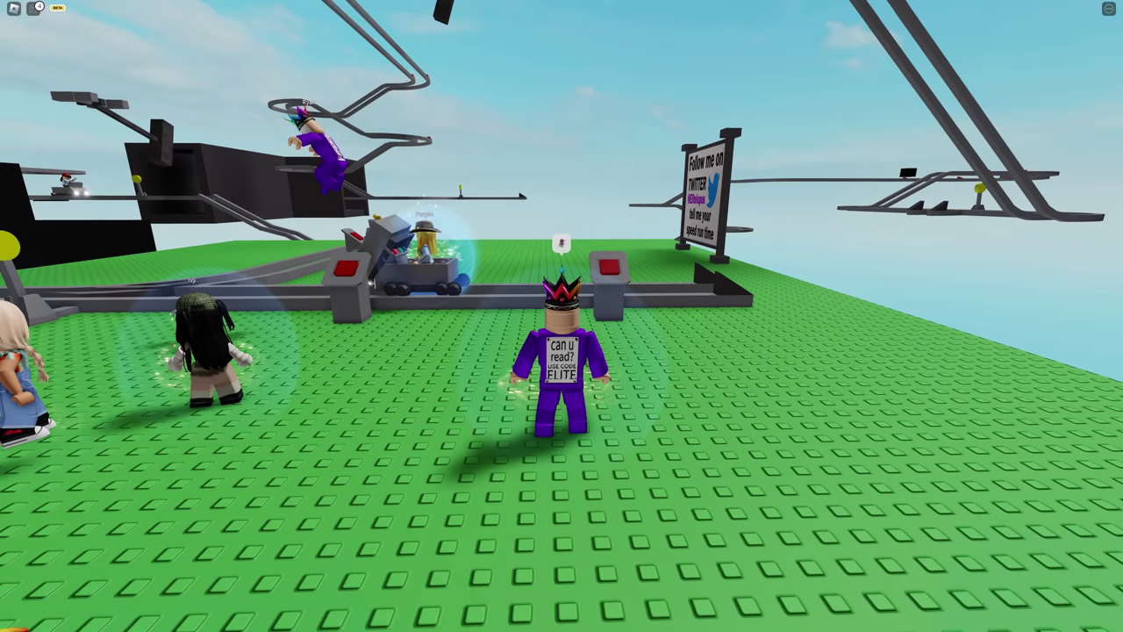
key("s")
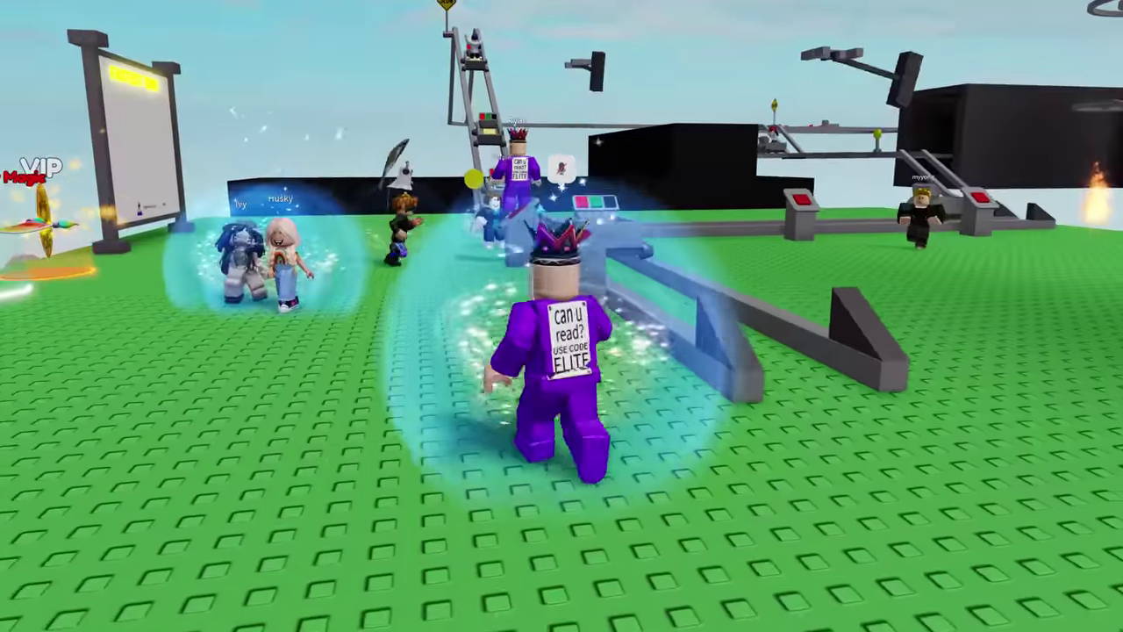
key("w")
key("w")
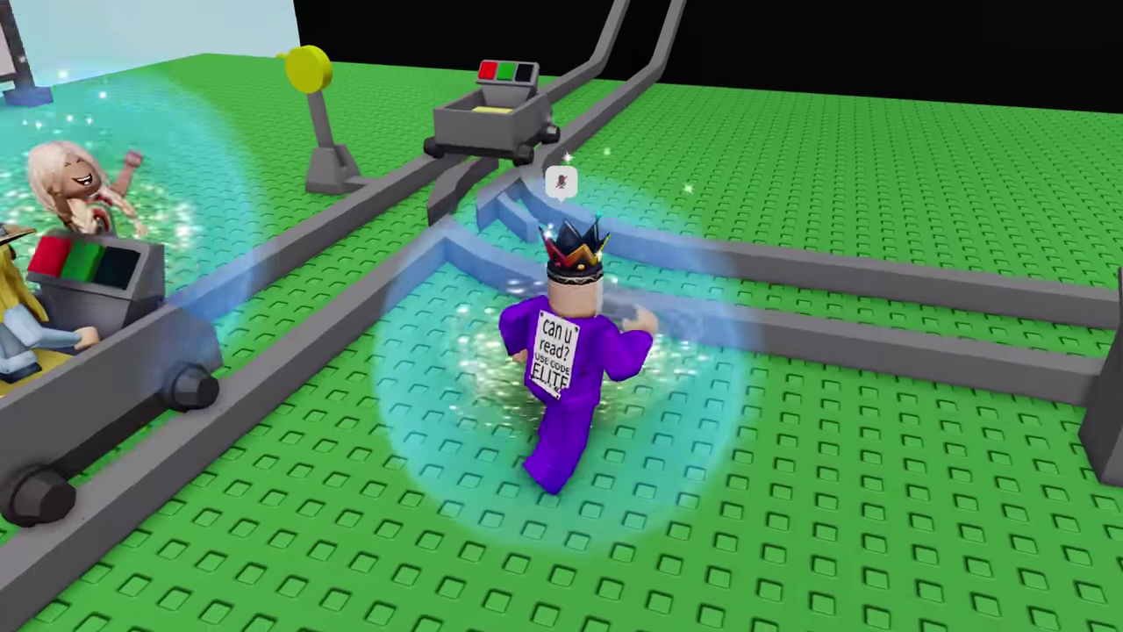
key("s")
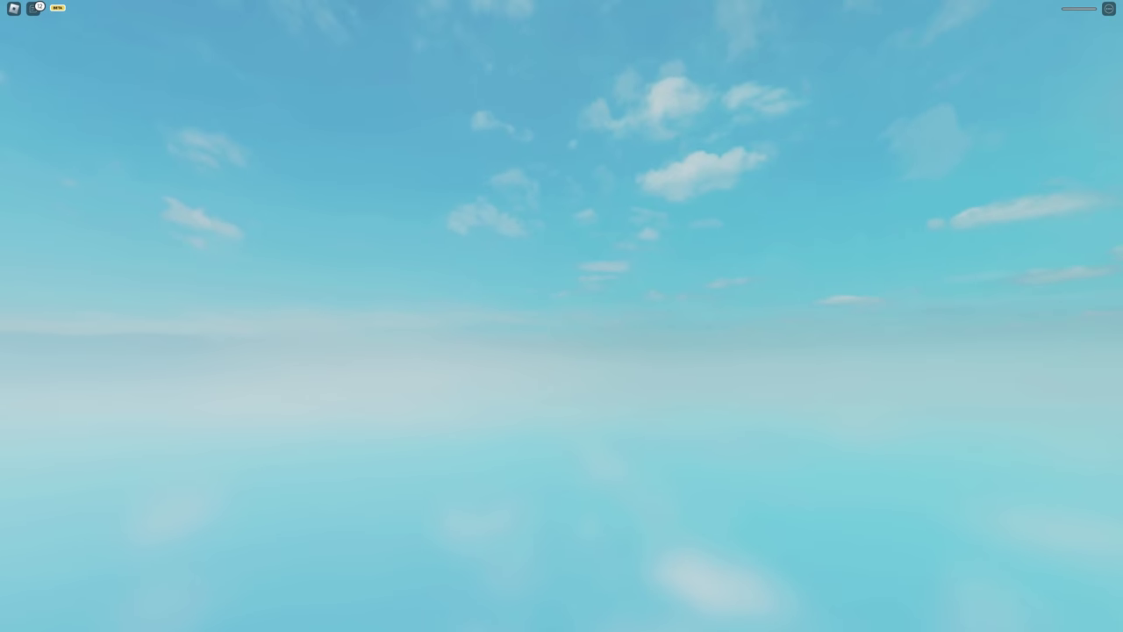
key("w")
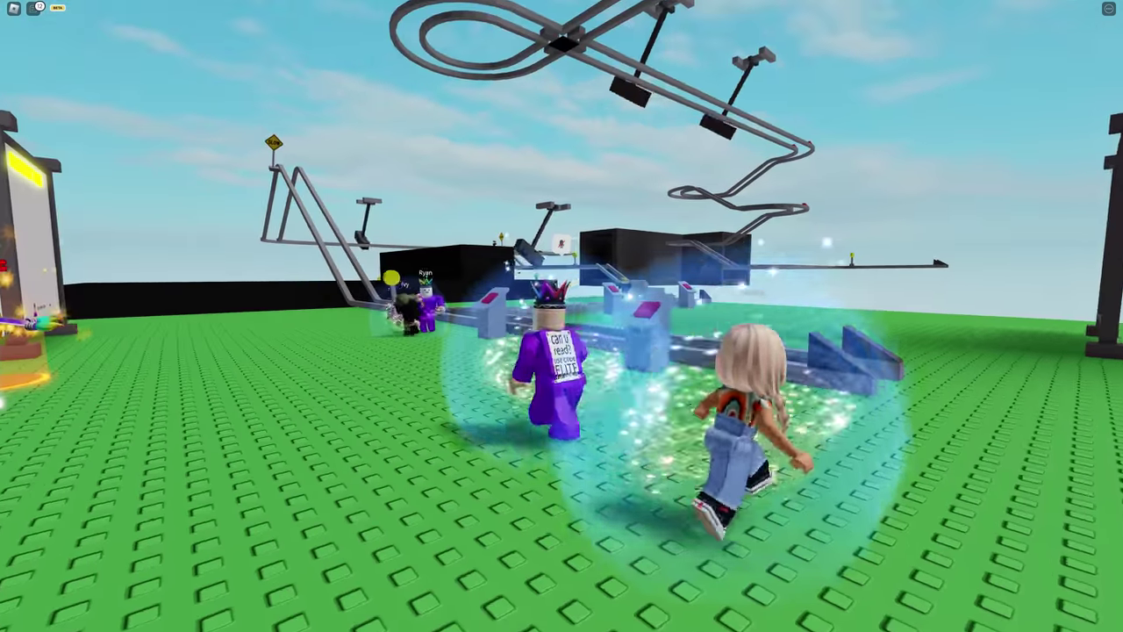
key("w")
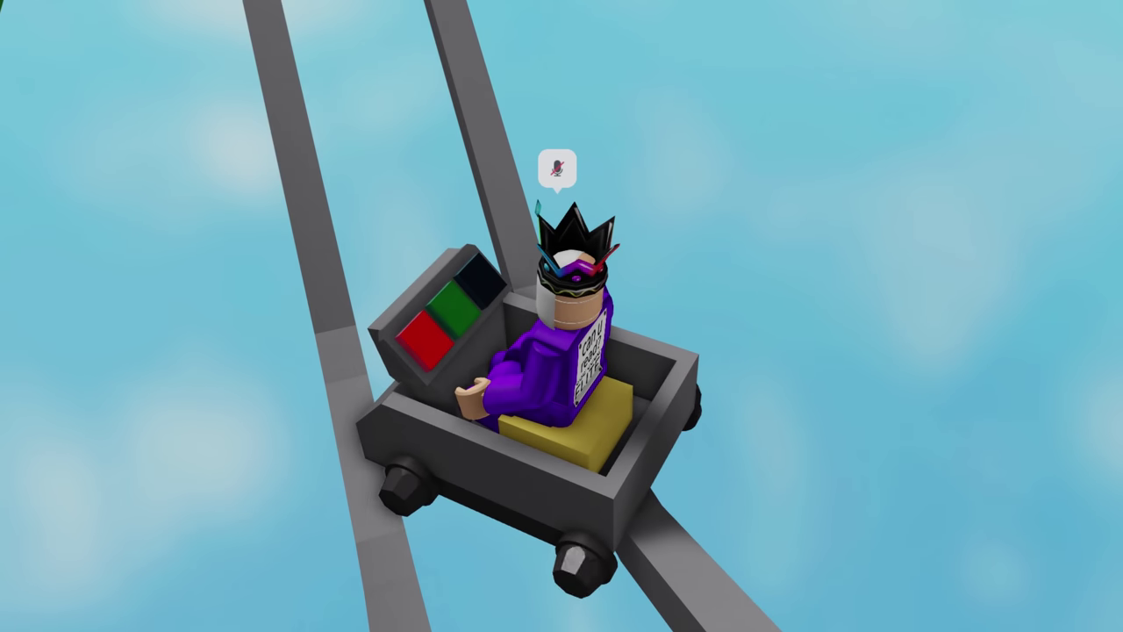
key("space")
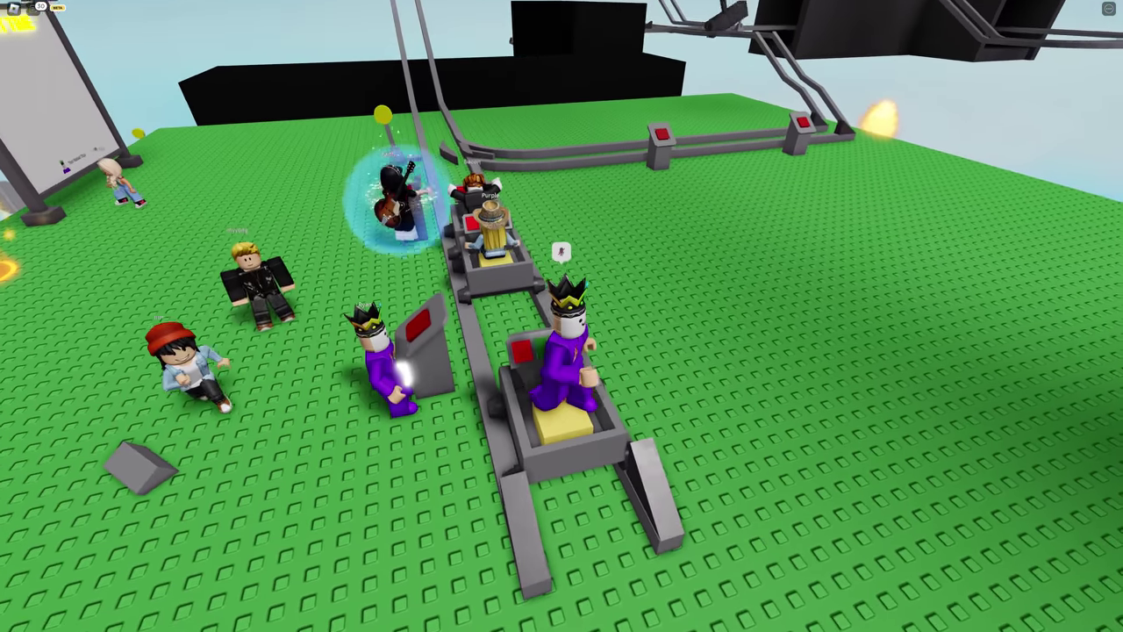
key("space")
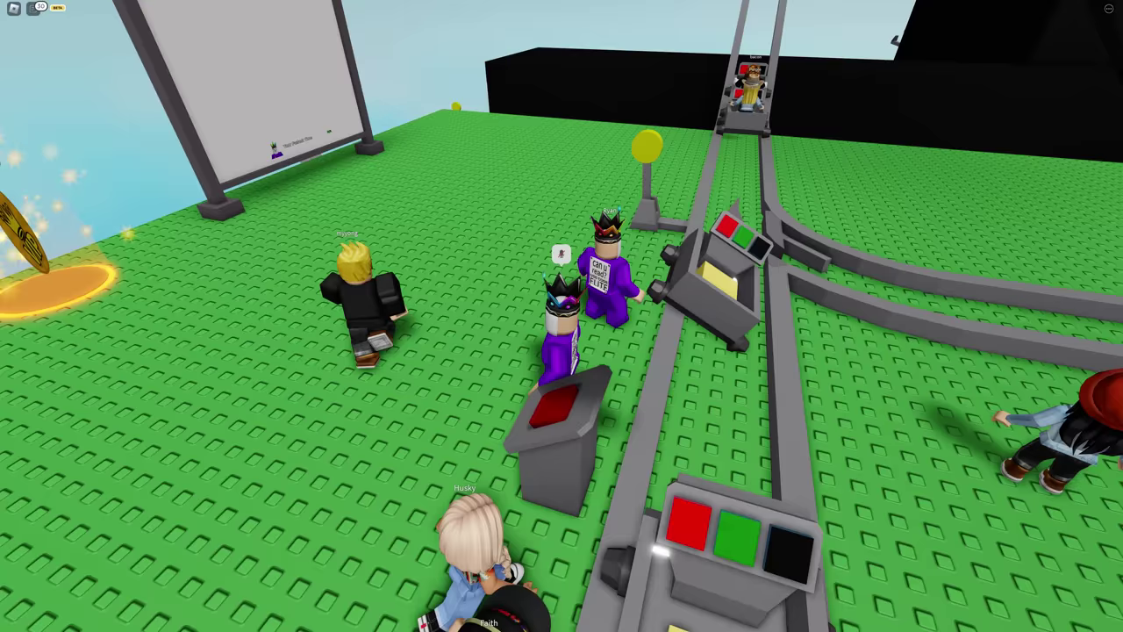
key("w")
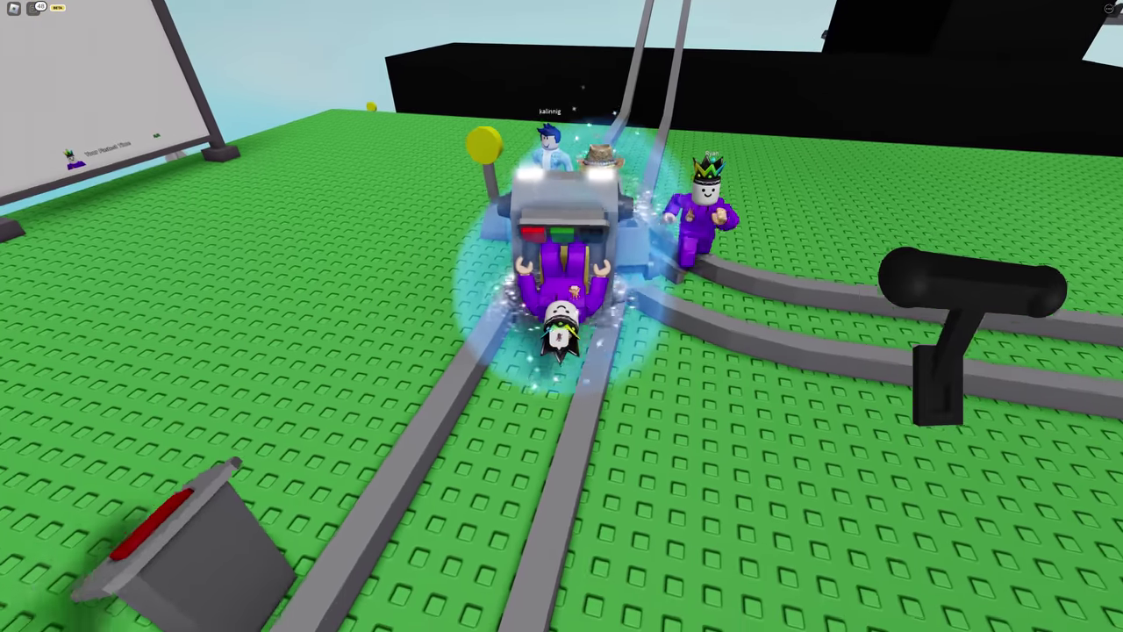
key("a")
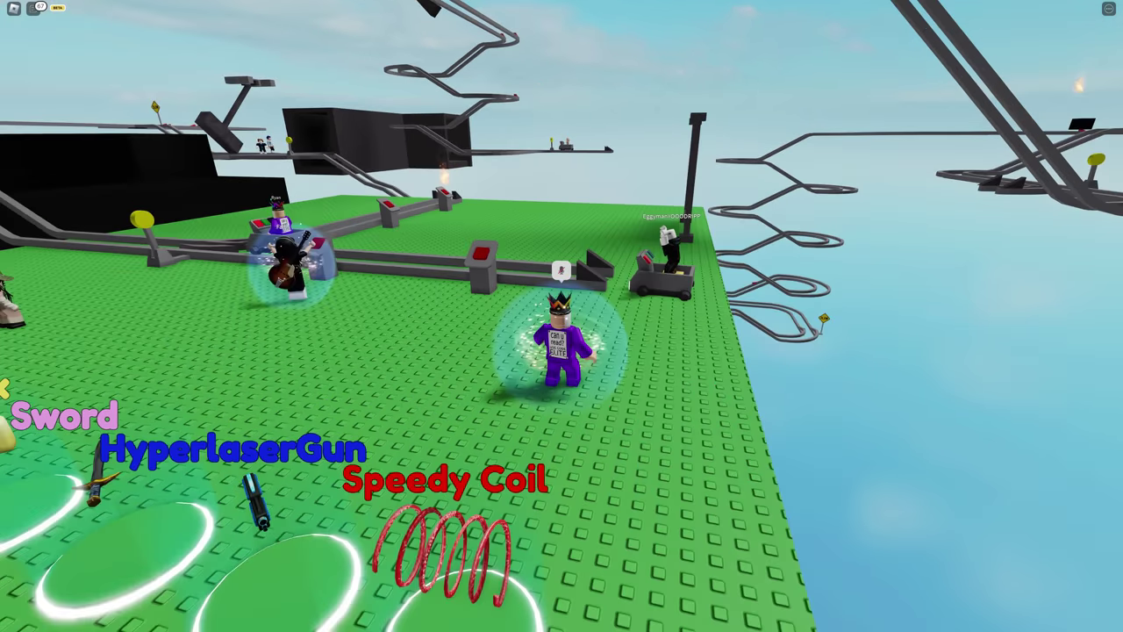
key("w")
key("d")
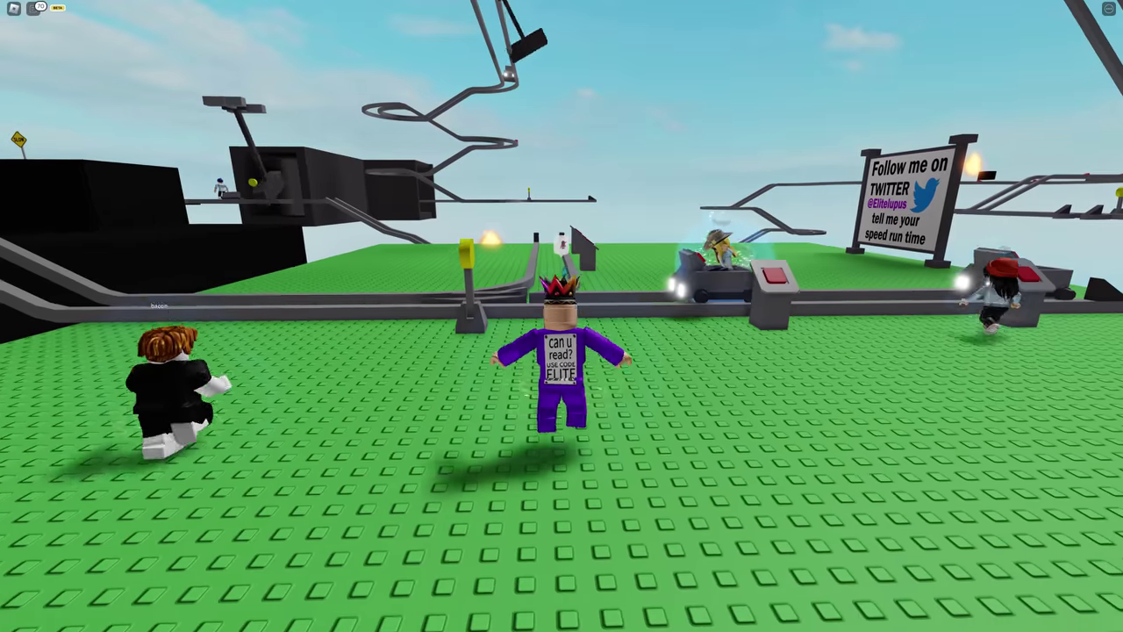
key("w")
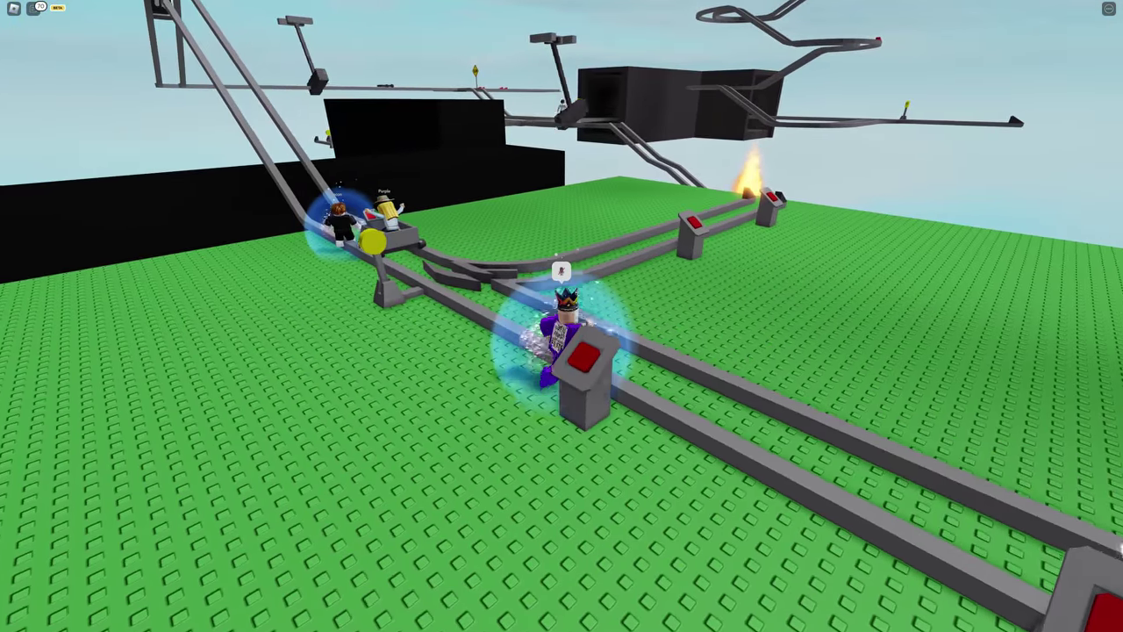
key("w")
key("space")
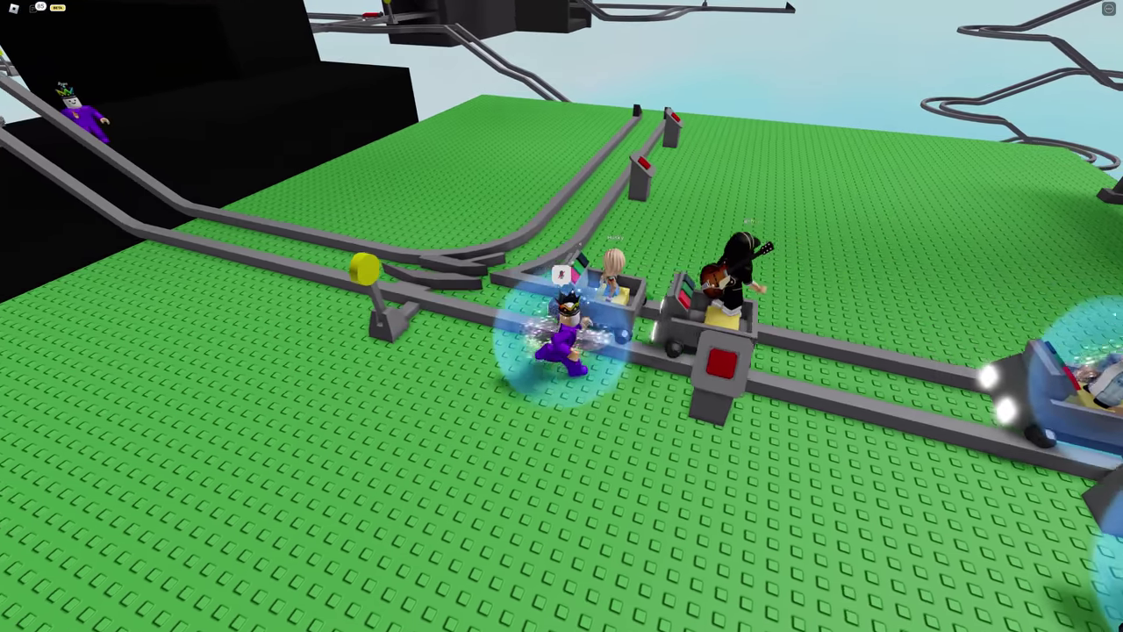
key("Left")
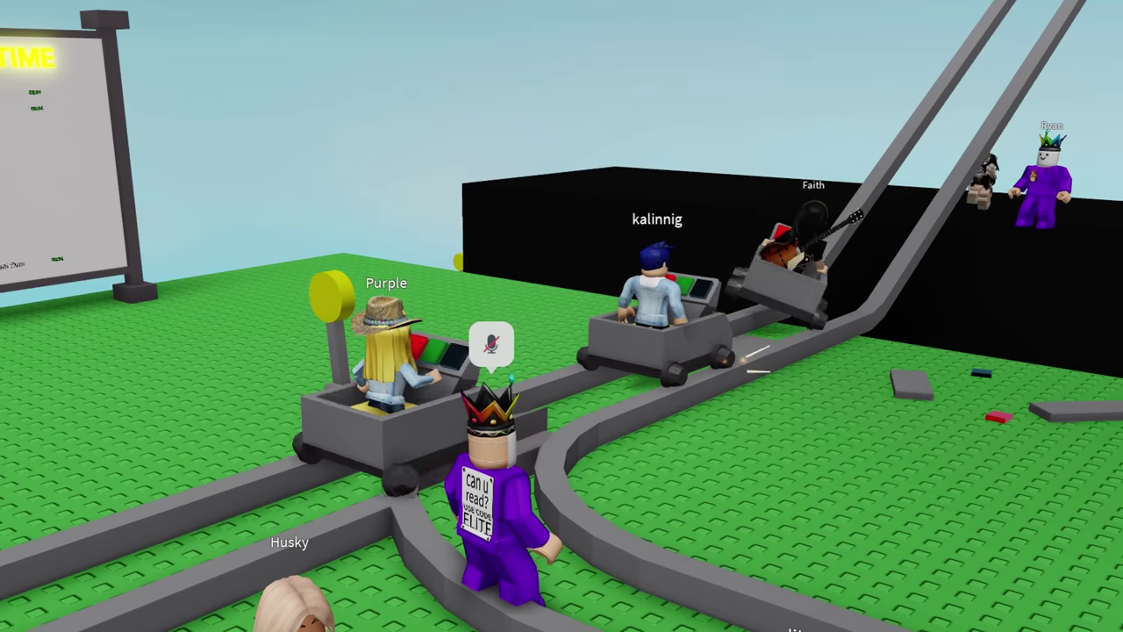
key("Left")
key("Left")
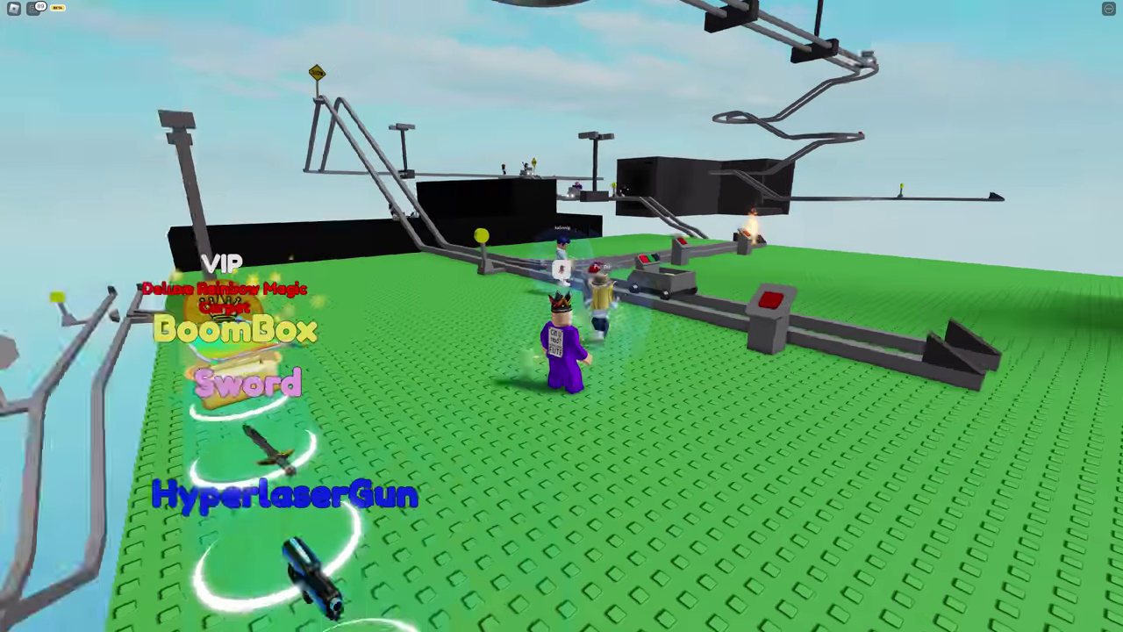
key("w")
key("d")
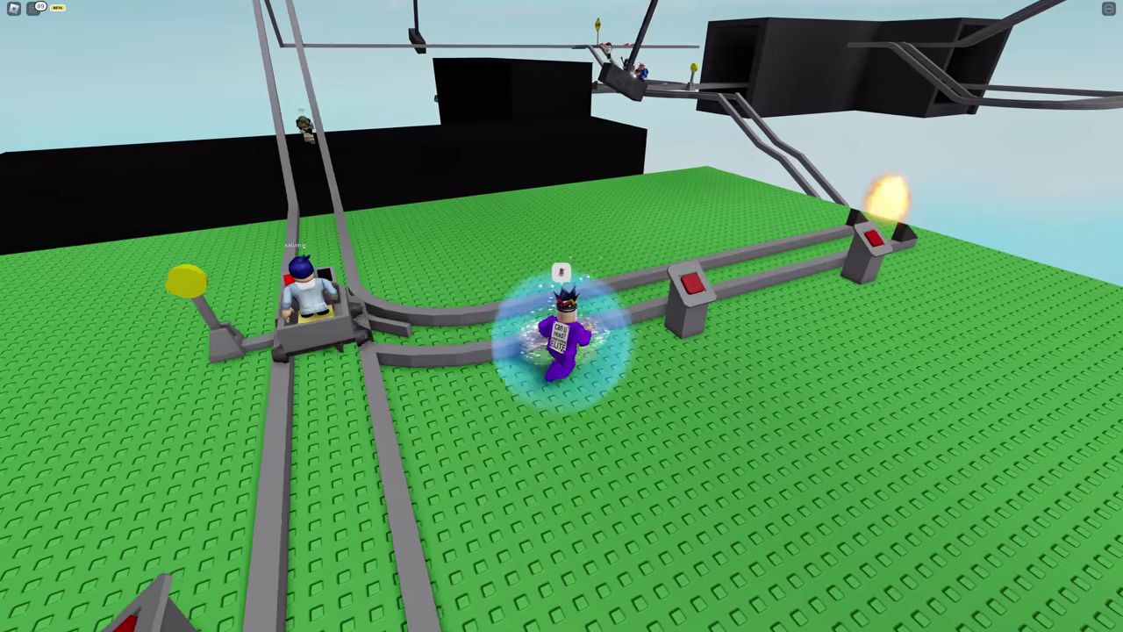
key("w")
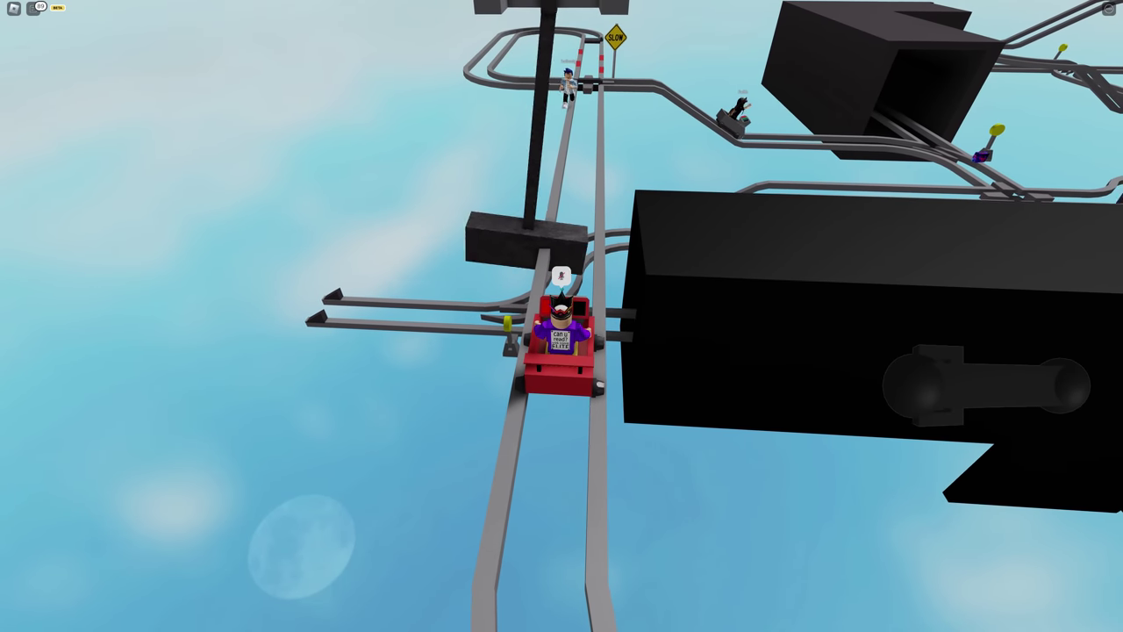
scroll(561, 315, "up", 5)
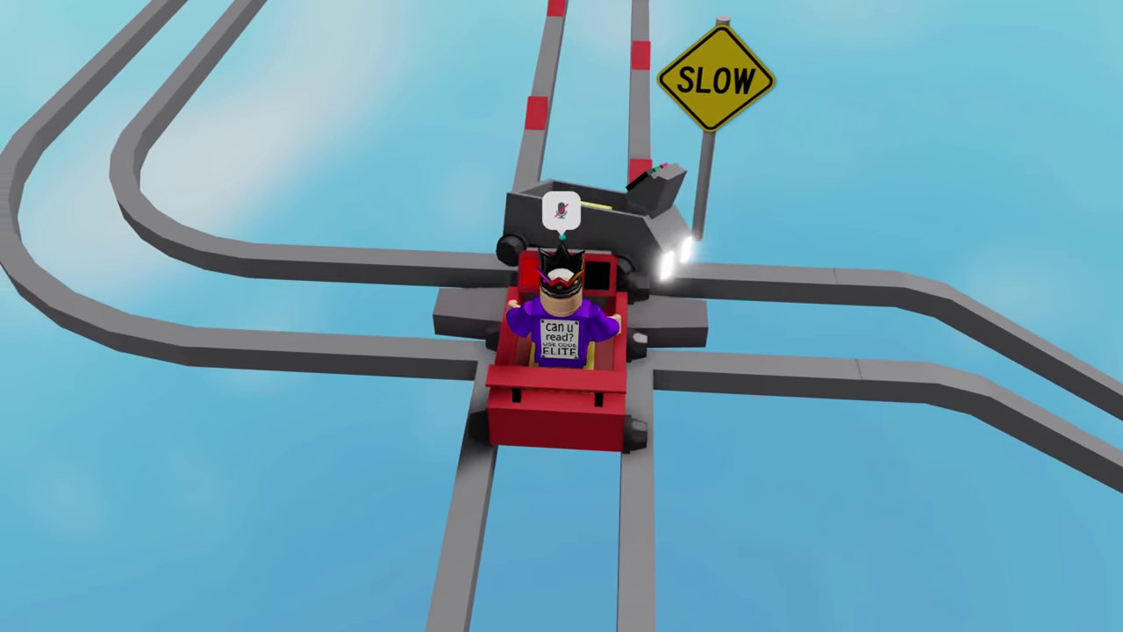